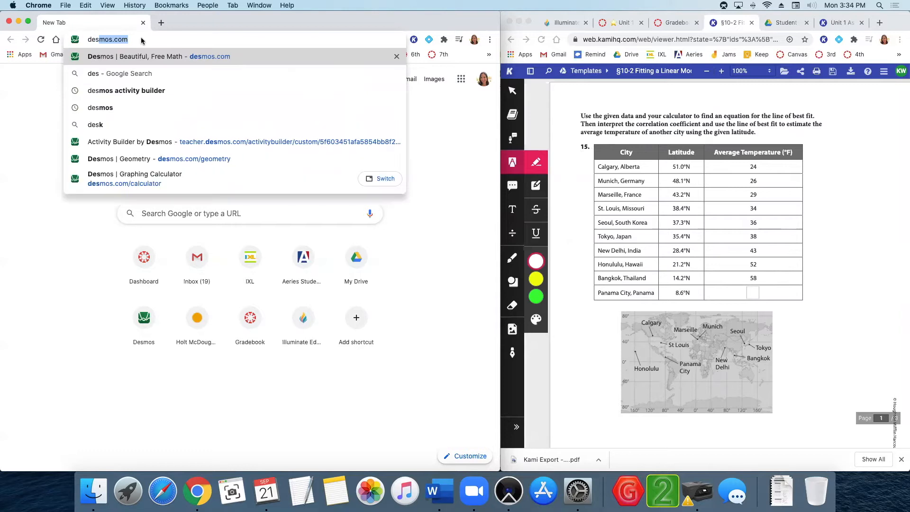
Open the Desmos Graphing Calculator and insert a new table.
key(Return)
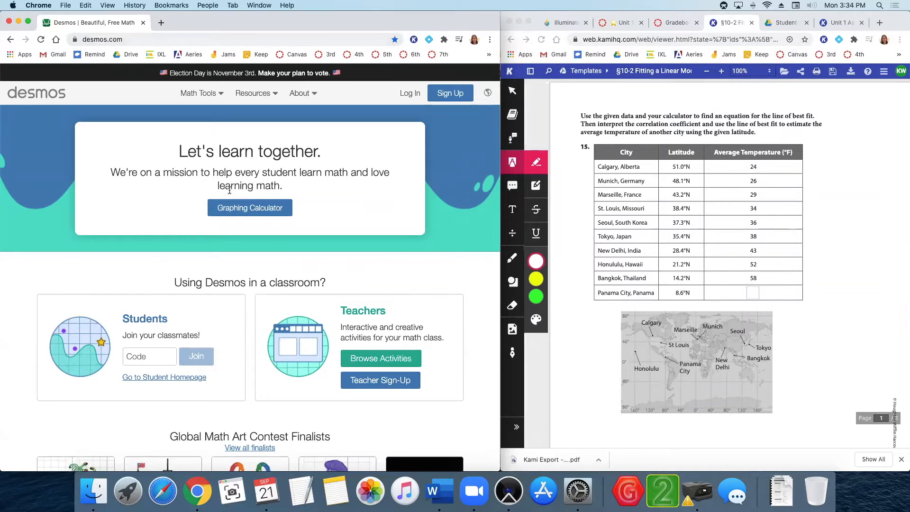
click(253, 209)
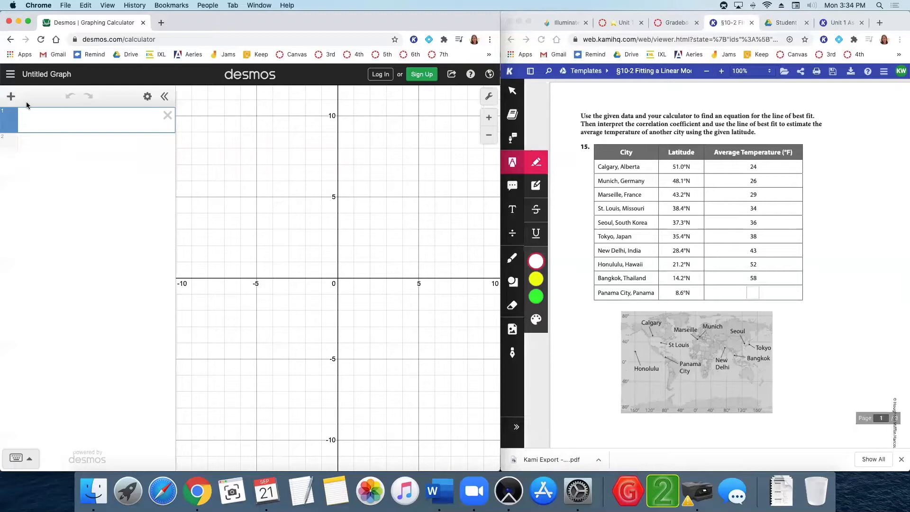
click(11, 97)
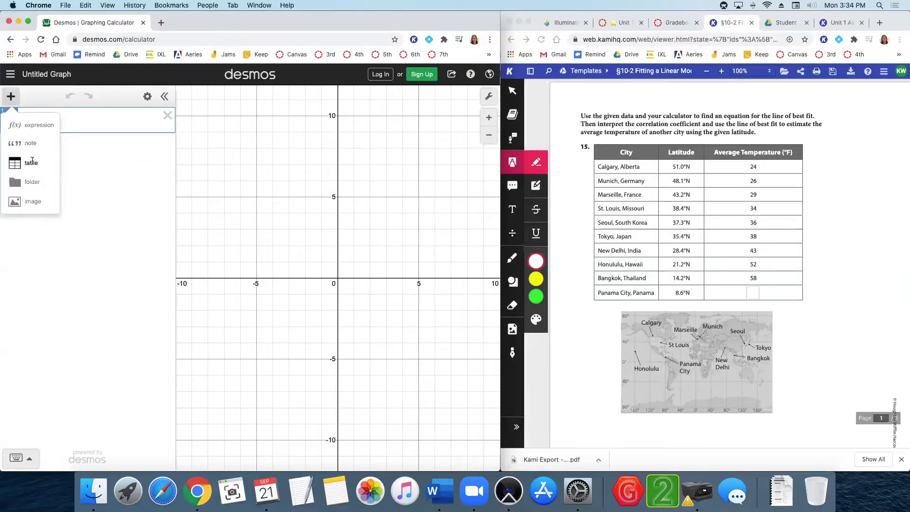
click(32, 163)
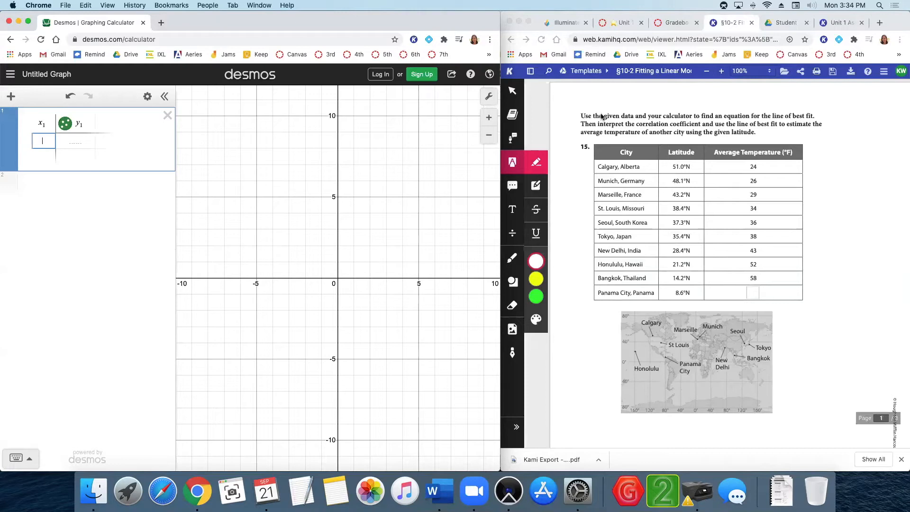
Enter the nine latitudes (51.0 to 14.2) as x1 and their average temperatures (24 to 58) as y1.
text(51.0)
key(Return)
text(48.1)
key(Return)
text(43.2)
key(Return)
text(38.4)
key(Return)
click(106, 303)
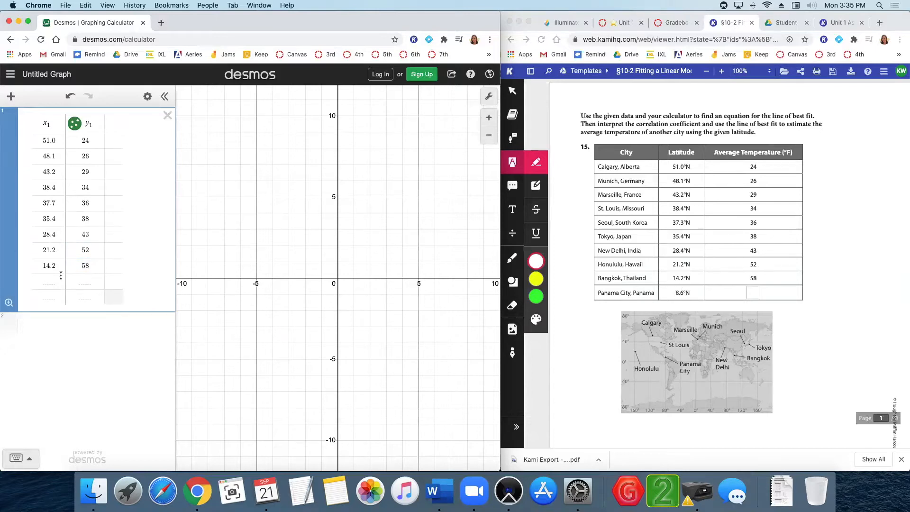
click(41, 284)
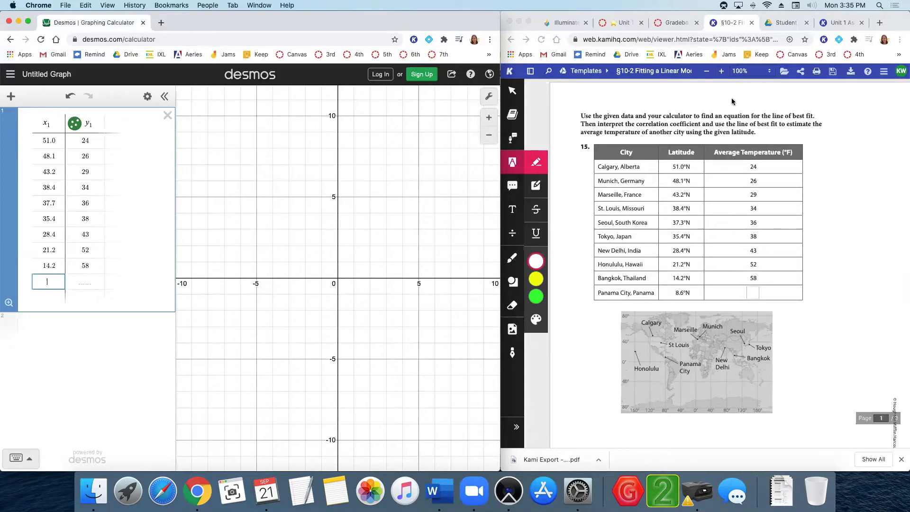
Highlight "equation for the line of best fit", "correlation coefficient" and "estimate the average temperature" in the worksheet instructions.
click(532, 279)
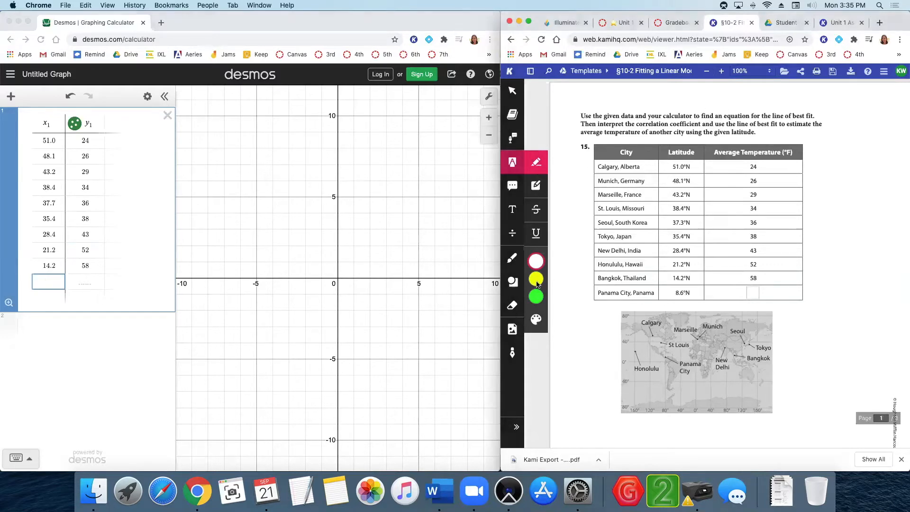
click(533, 280)
drag(723, 116, 826, 119)
drag(637, 123, 715, 129)
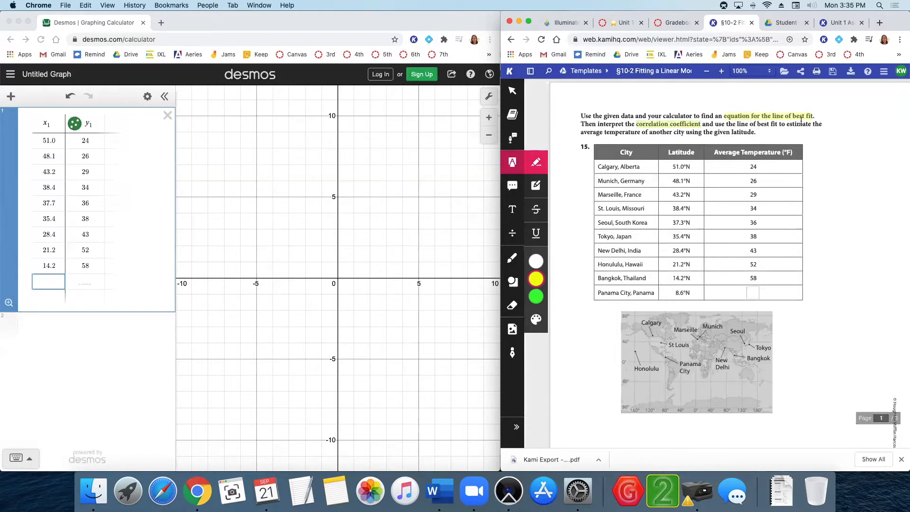
drag(786, 123, 655, 134)
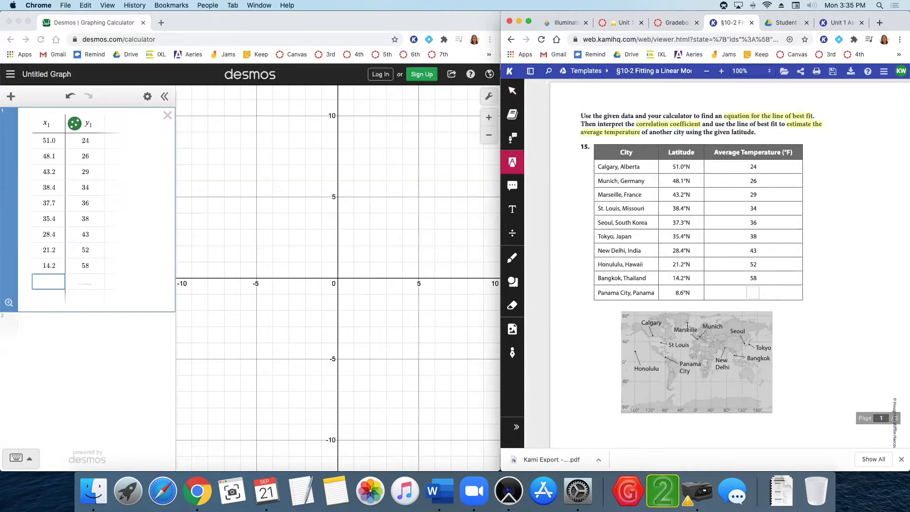
Add a new expression with the linear regression y1 ~ mx1 + b.
scroll(739, 199, down, 1)
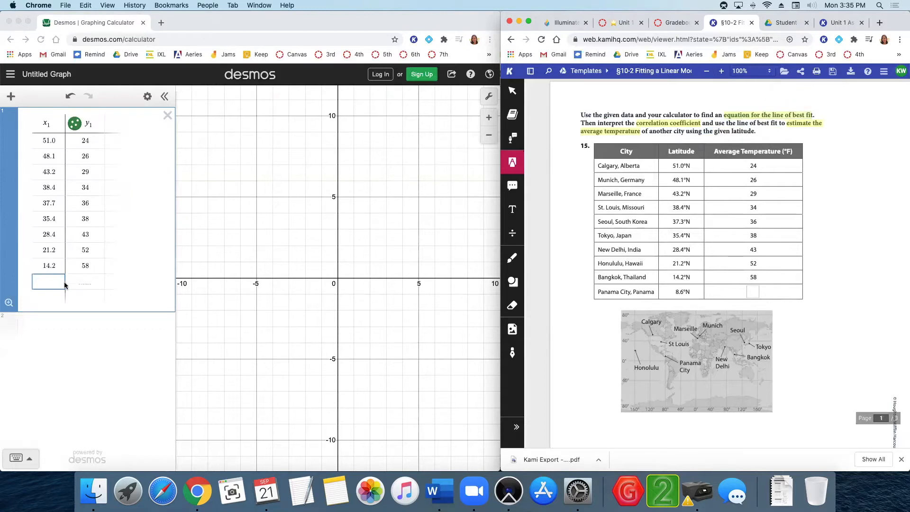
click(10, 97)
click(11, 96)
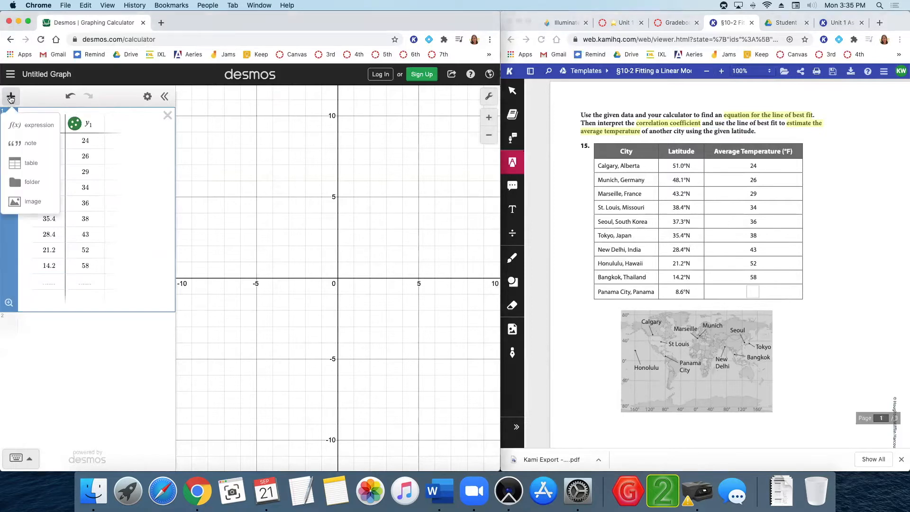
click(21, 127)
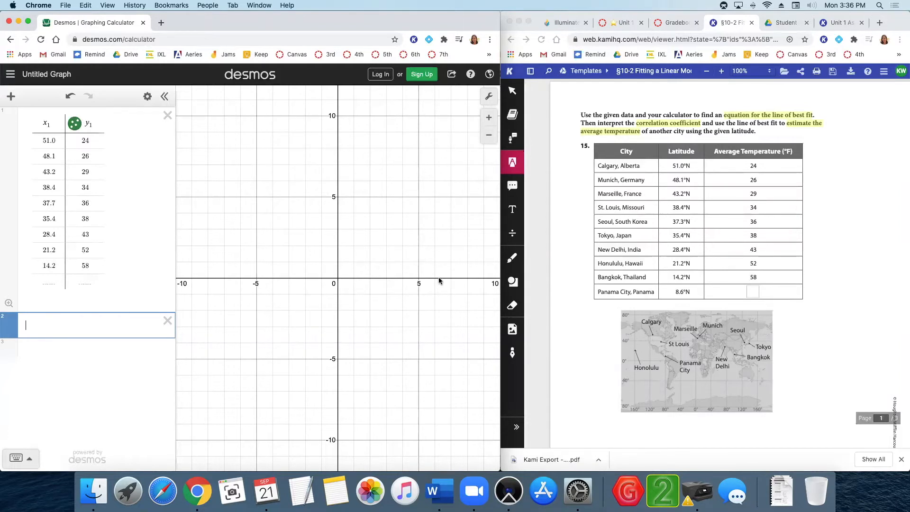
text(1)
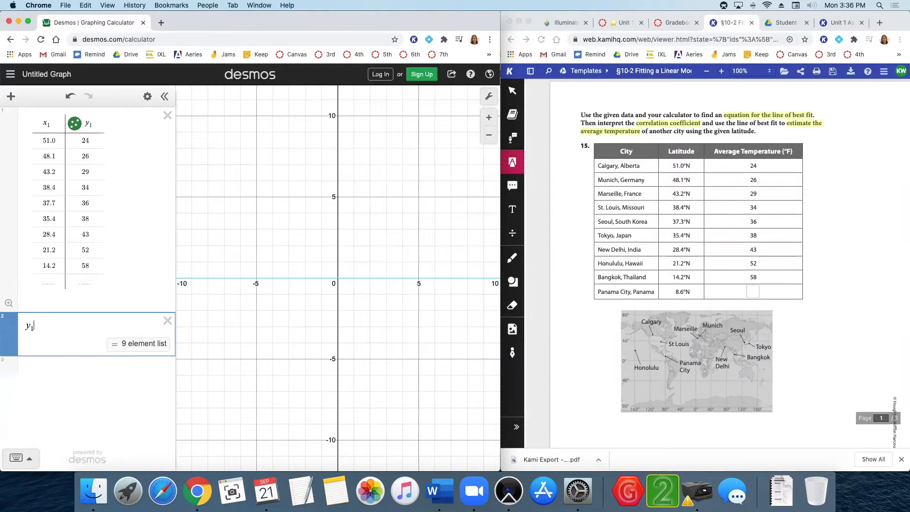
text(~ )
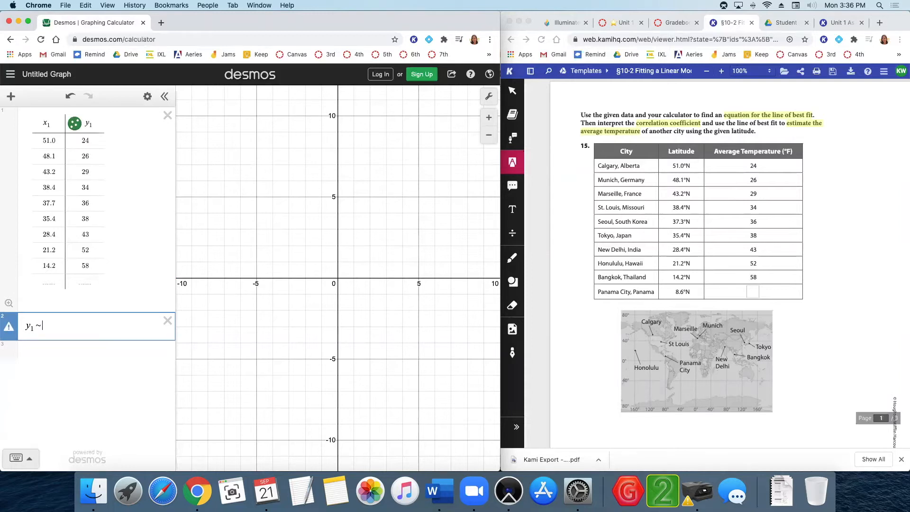
text(mx1 )
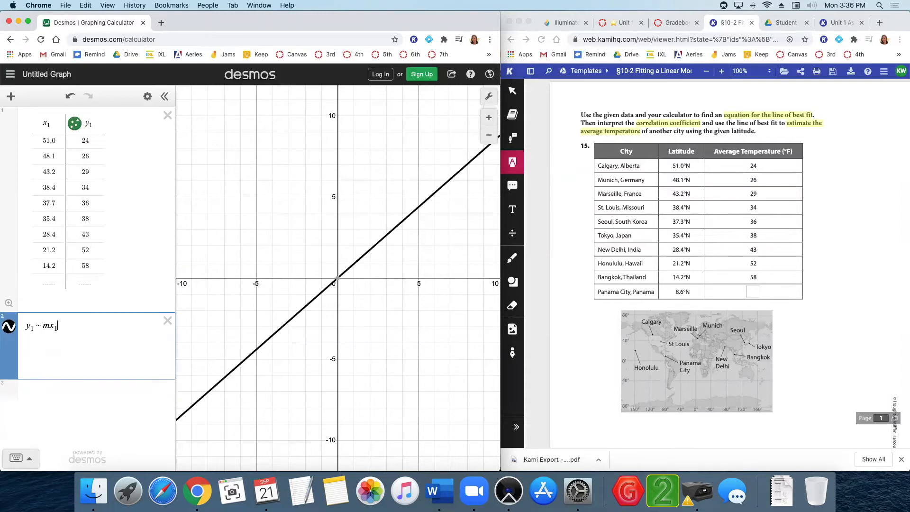
text(+ )
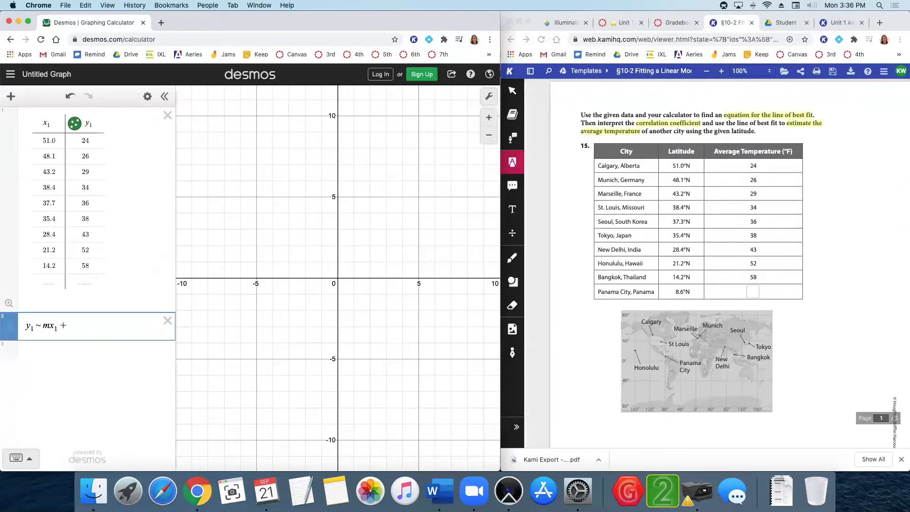
text(b)
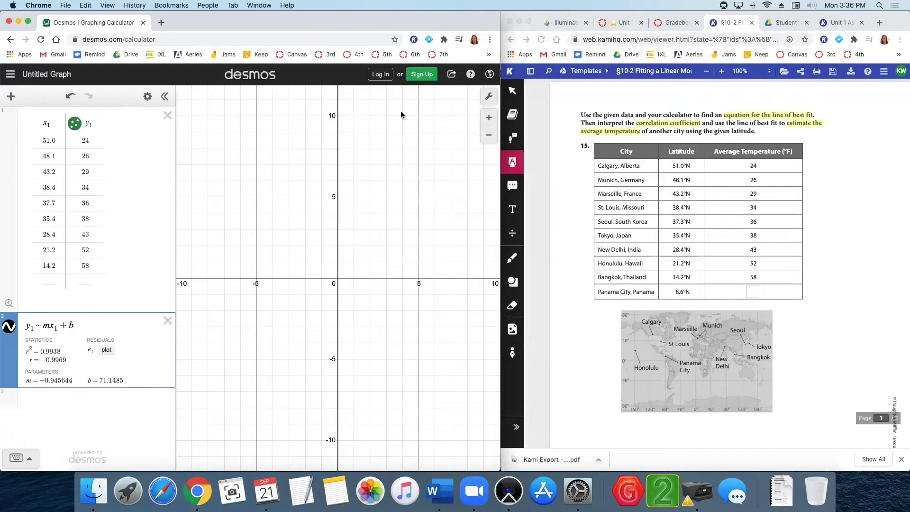
Zoom and pan the graph, toggling the data points and regression line to inspect the fit.
click(487, 137)
click(489, 155)
drag(356, 240, 315, 311)
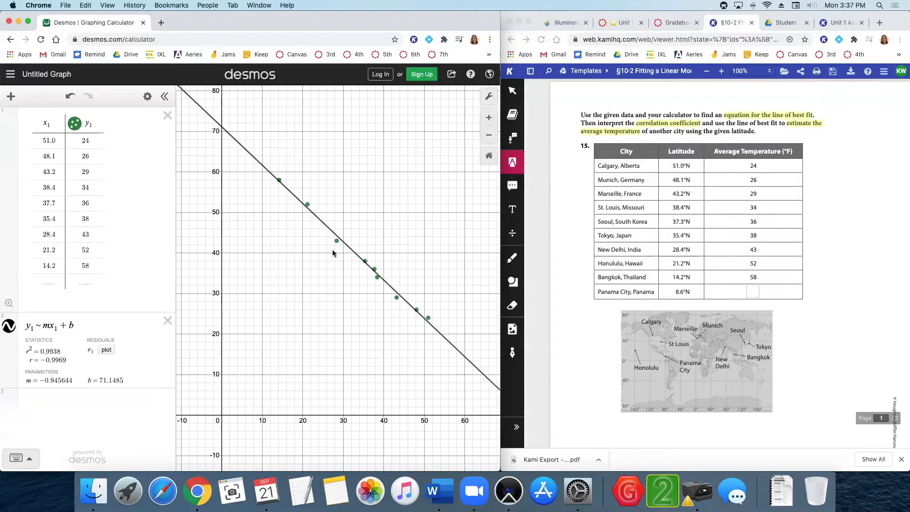
click(74, 124)
click(75, 124)
click(9, 326)
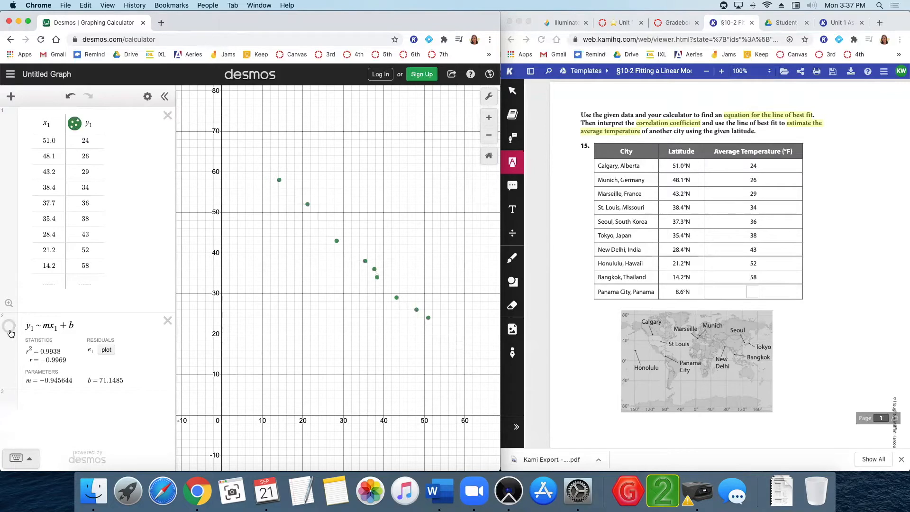
click(9, 327)
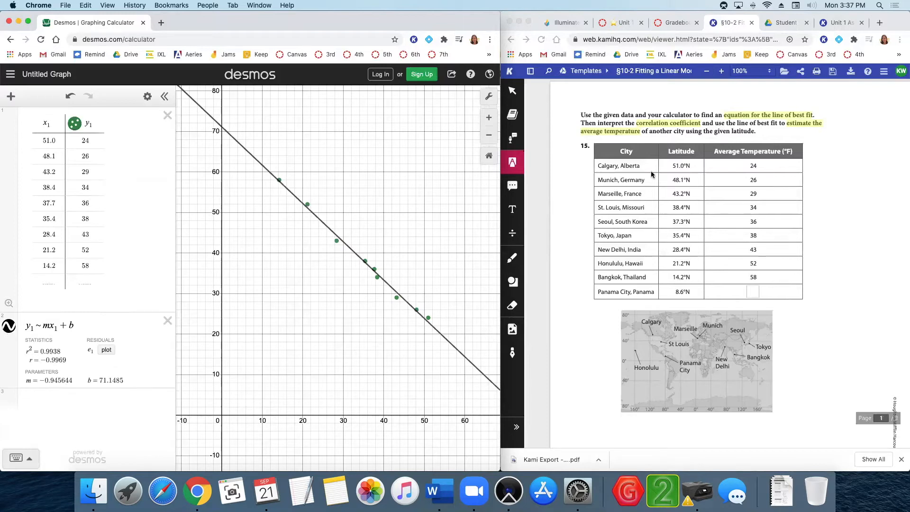
Write the equation y = −0.95x + 71.15 beside the map on the worksheet.
click(514, 237)
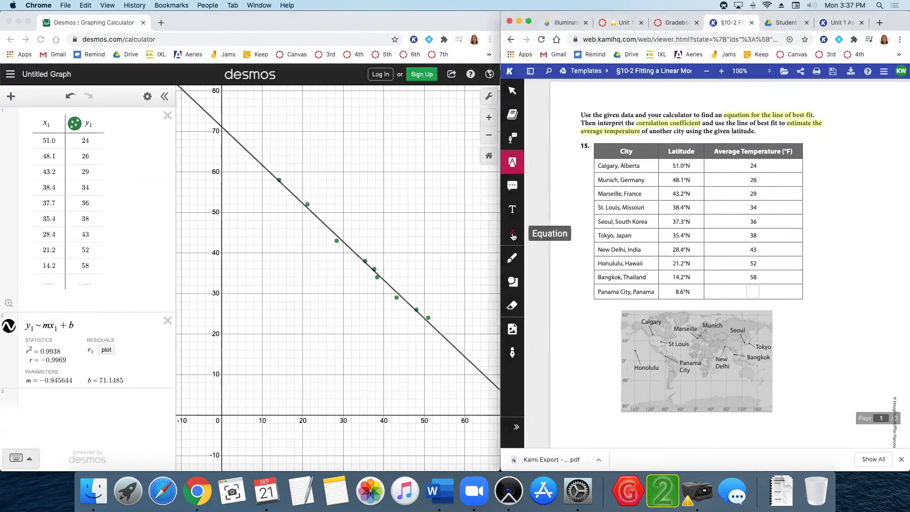
click(512, 235)
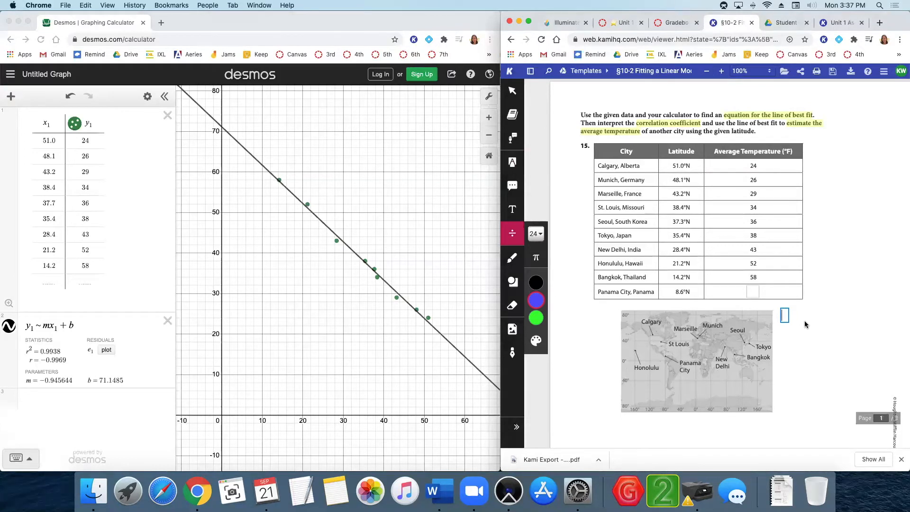
text(=)
text(-0.)
text(9)
text(5)
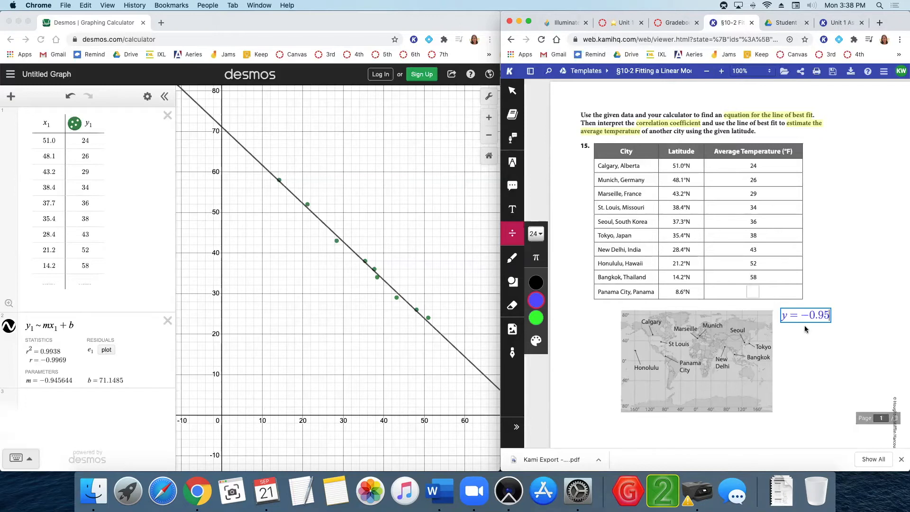
text(x+71.15)
click(903, 318)
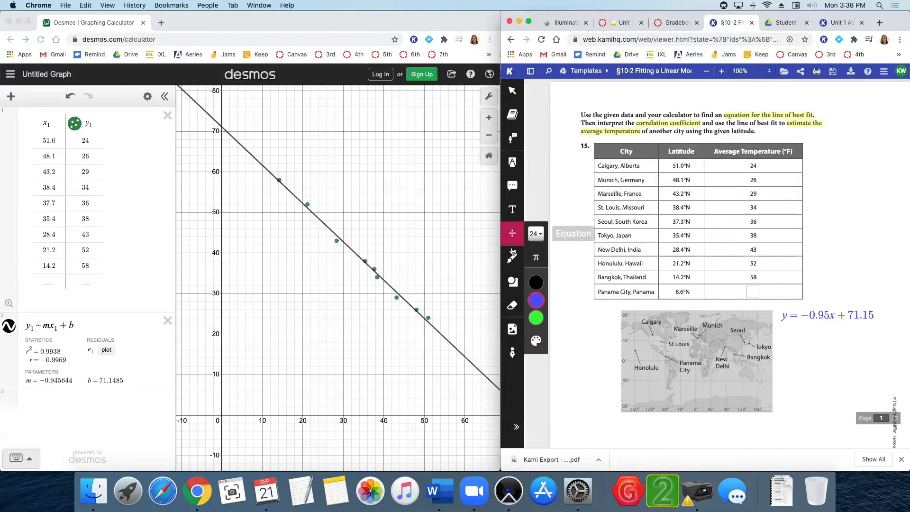
Add the text label "Correlation Coefficient:" under the equation.
click(513, 219)
click(785, 327)
text(Correl)
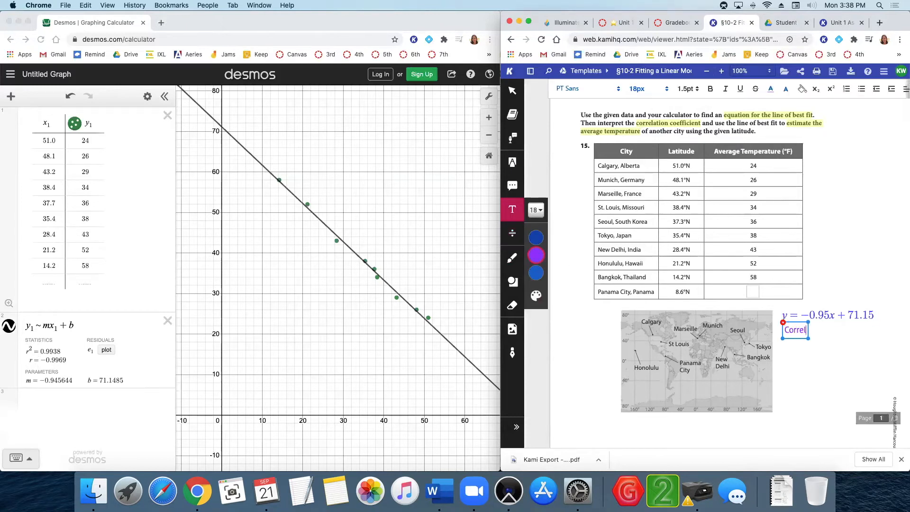
text(ation Coeffici)
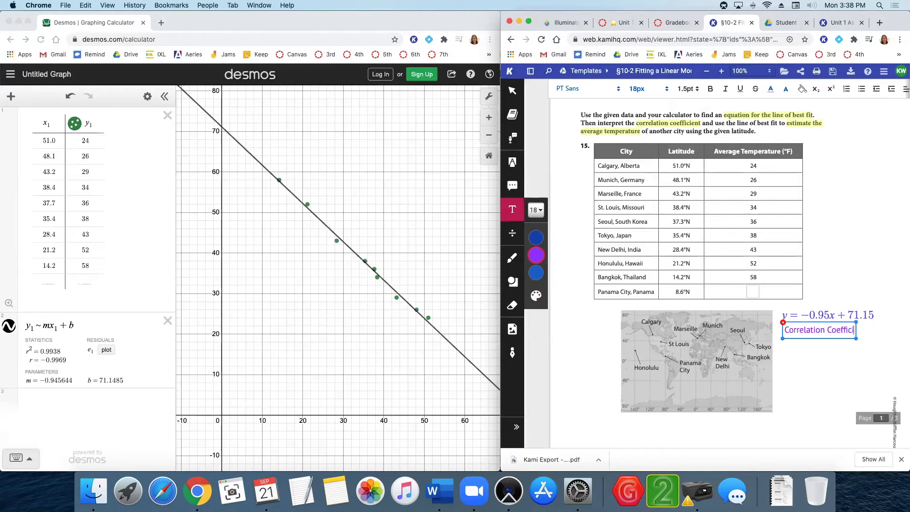
text(ent:)
Insert the equation r = −0.9969 below the correlation coefficient label.
click(513, 232)
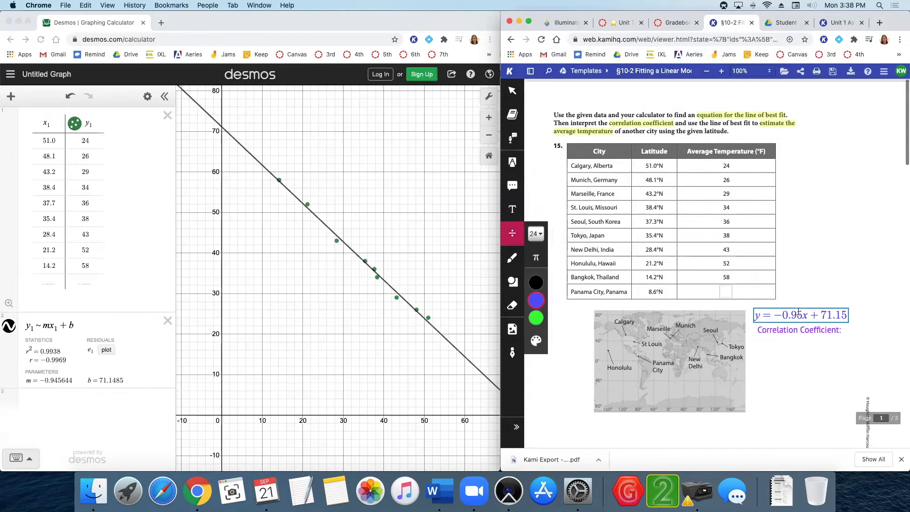
click(774, 344)
text(r=)
text(-)
text(0)
text(.9969)
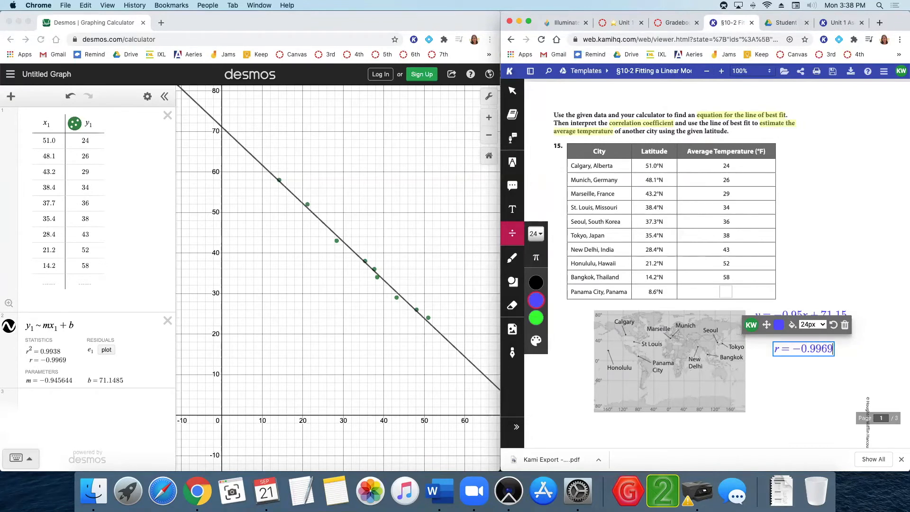
Move the r = −0.9969 equation up to sit directly under its label.
click(790, 349)
drag(765, 327, 753, 320)
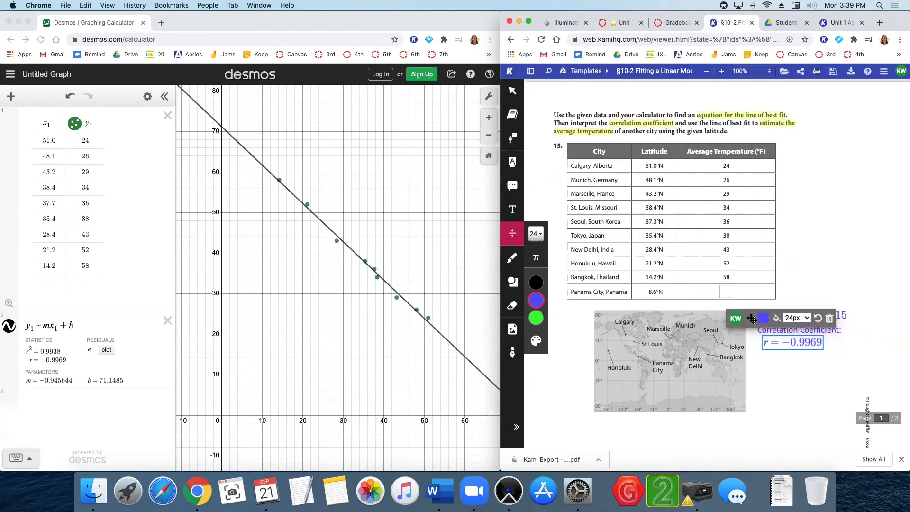
click(815, 393)
click(780, 328)
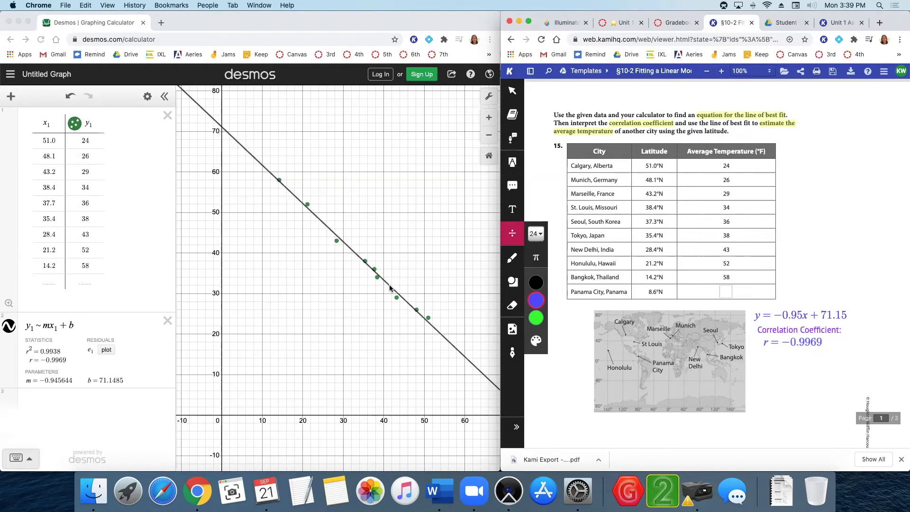
scroll(425, 314, down, 3)
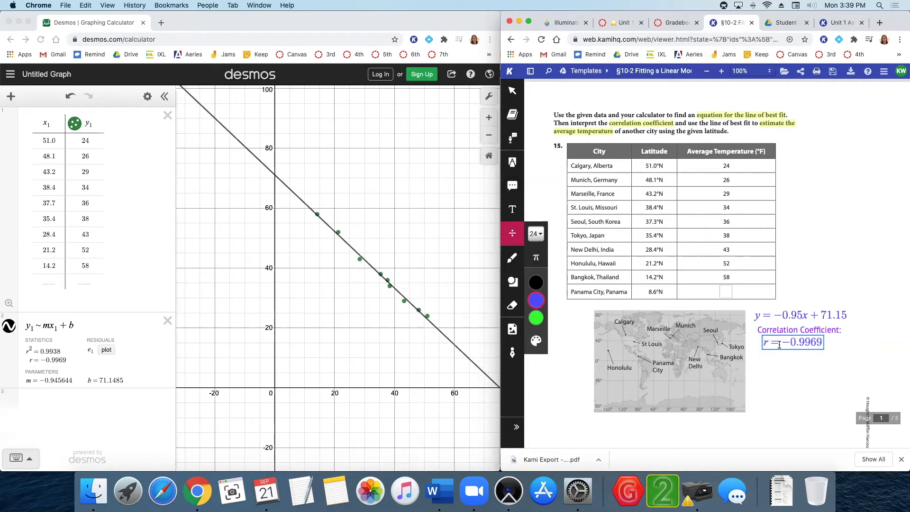
click(802, 343)
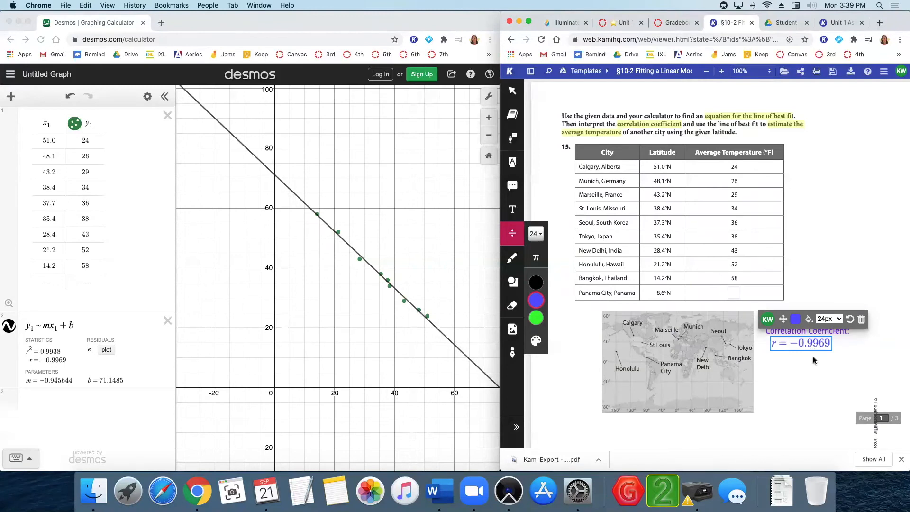
click(809, 364)
scroll(805, 361, left, 1)
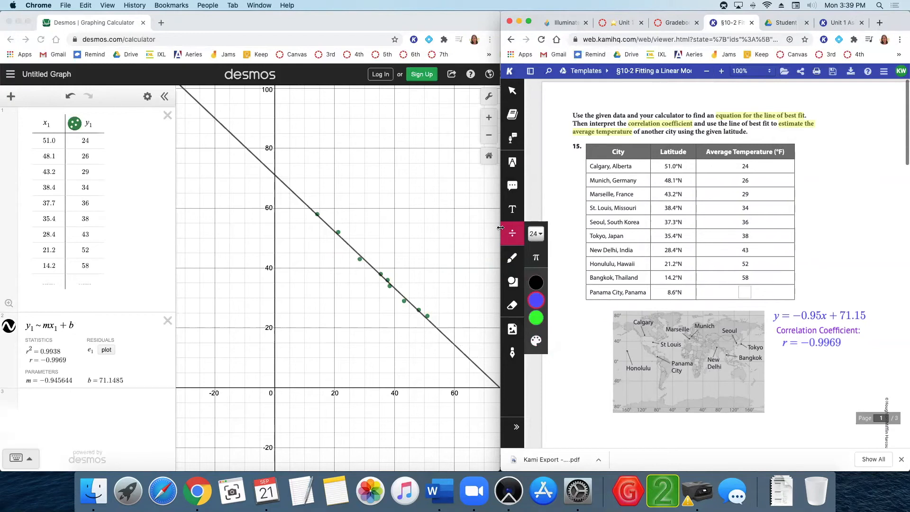
Add the text "Good line of fit, strong negative correlation." below the correlation coefficient on the worksheet.
click(512, 209)
click(778, 359)
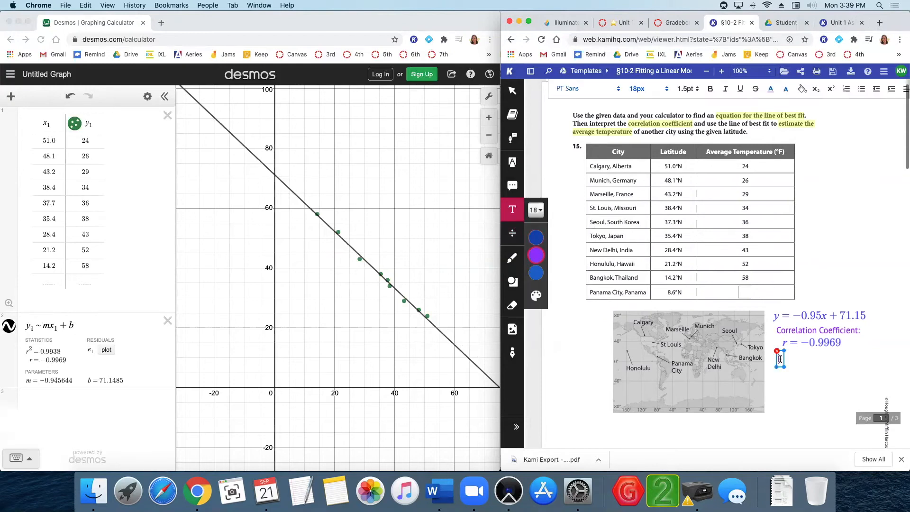
text(Line of)
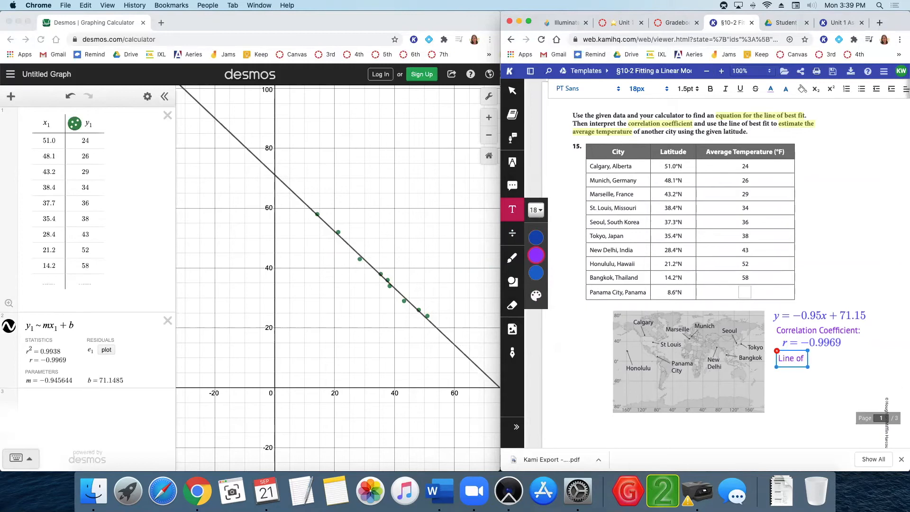
key(BackSpace)
key(BackSpace)
key(BackSpace)
key(BackSpace)
key(BackSpace)
key(BackSpace)
key(BackSpace)
text(Good line o)
text(f fit,)
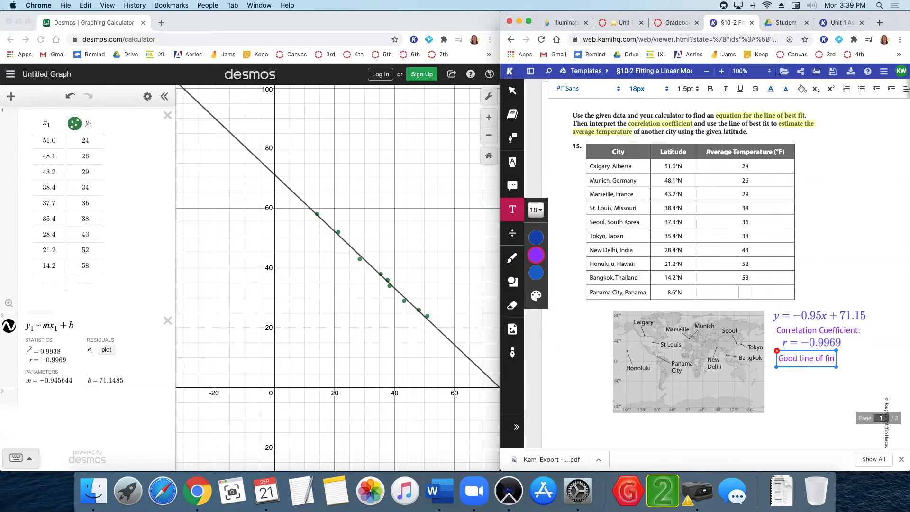
text( strong negative correlat)
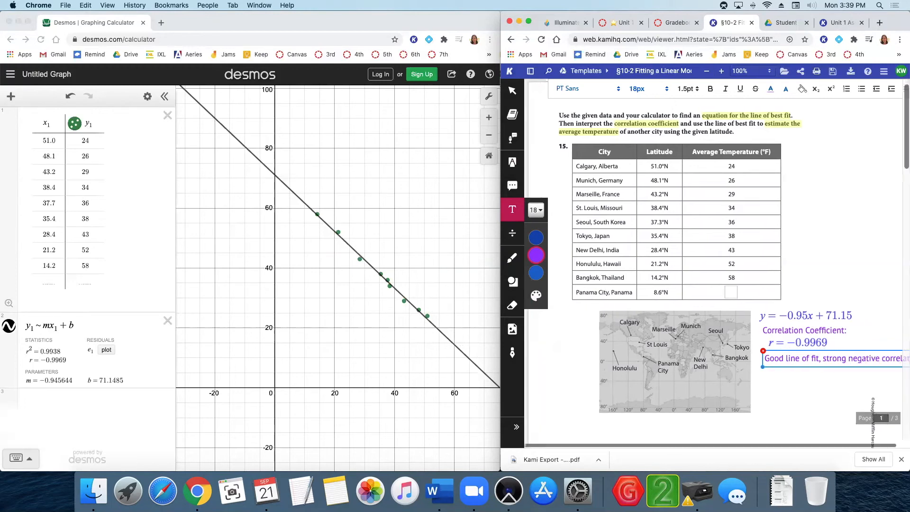
text(ion.)
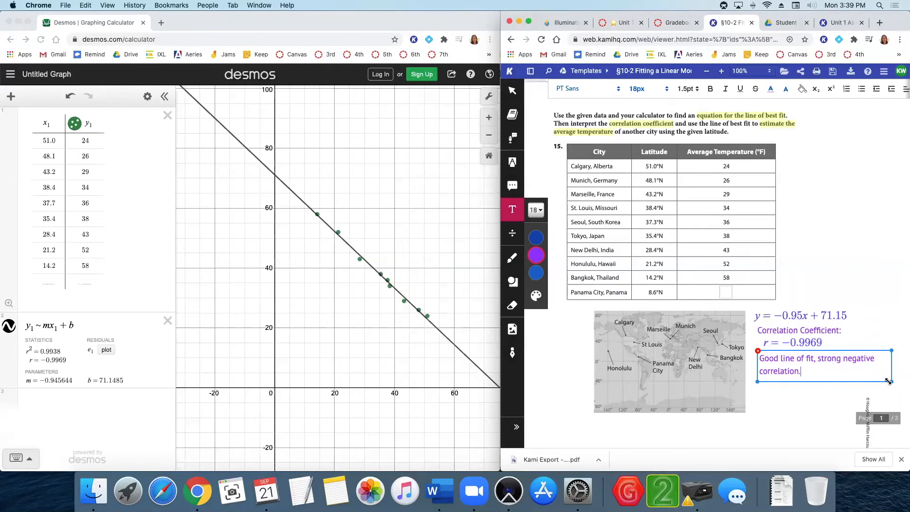
click(803, 394)
click(784, 342)
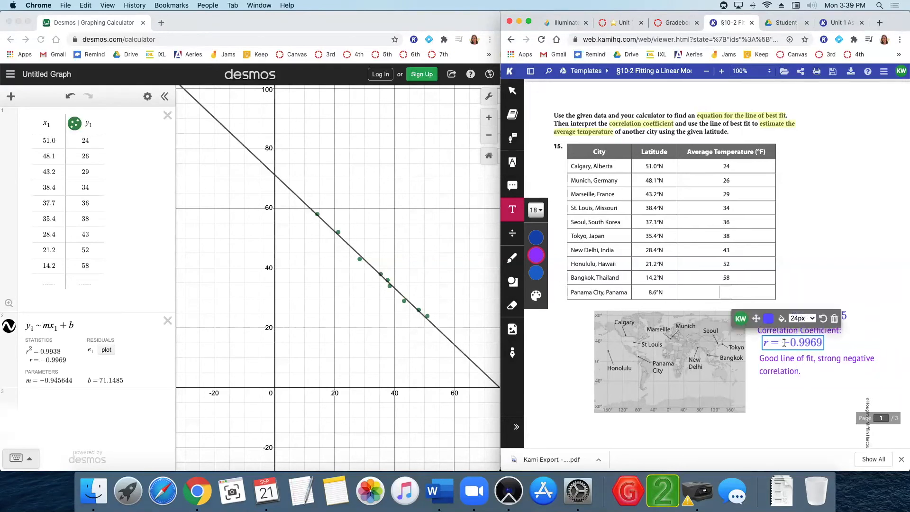
click(818, 301)
click(756, 369)
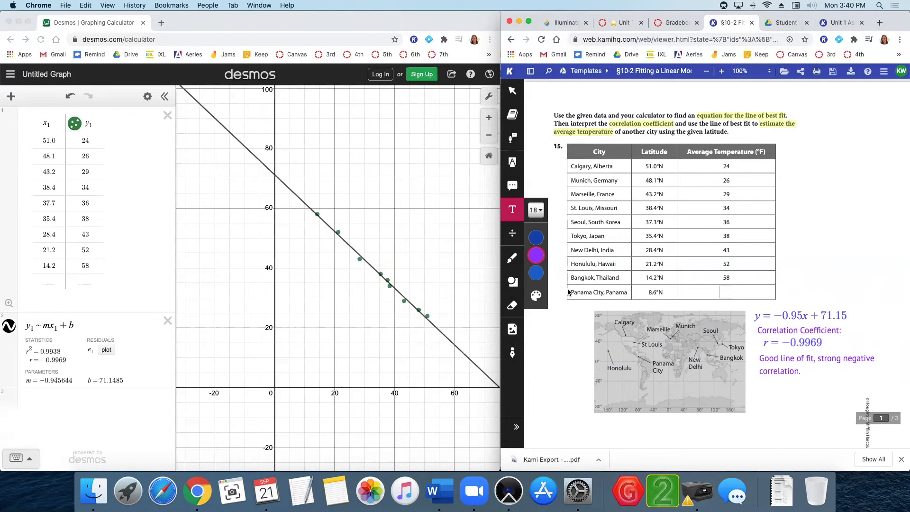
scroll(613, 292, left, 2)
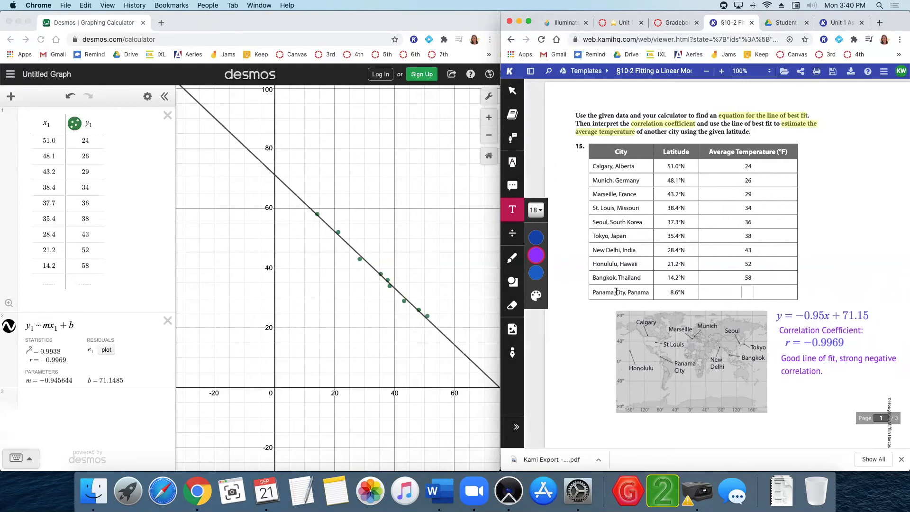
scroll(280, 221, up, 1)
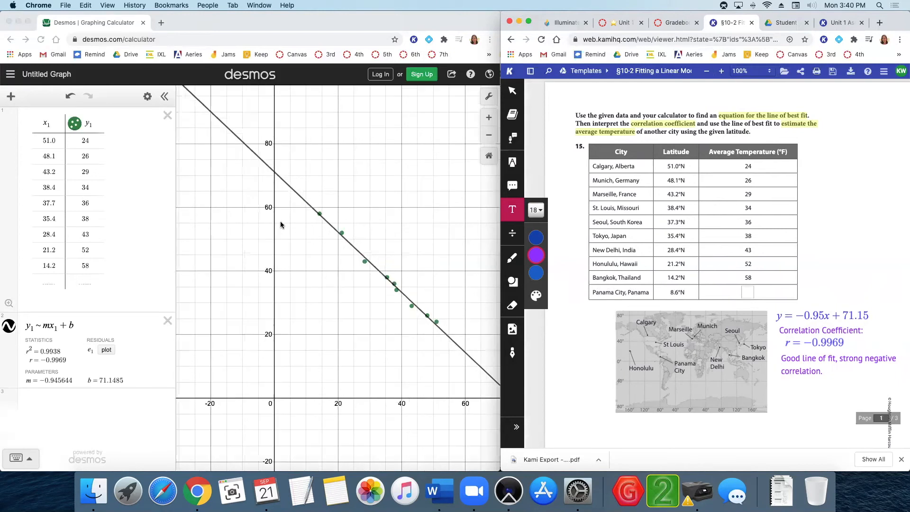
click(284, 260)
drag(287, 263, 257, 261)
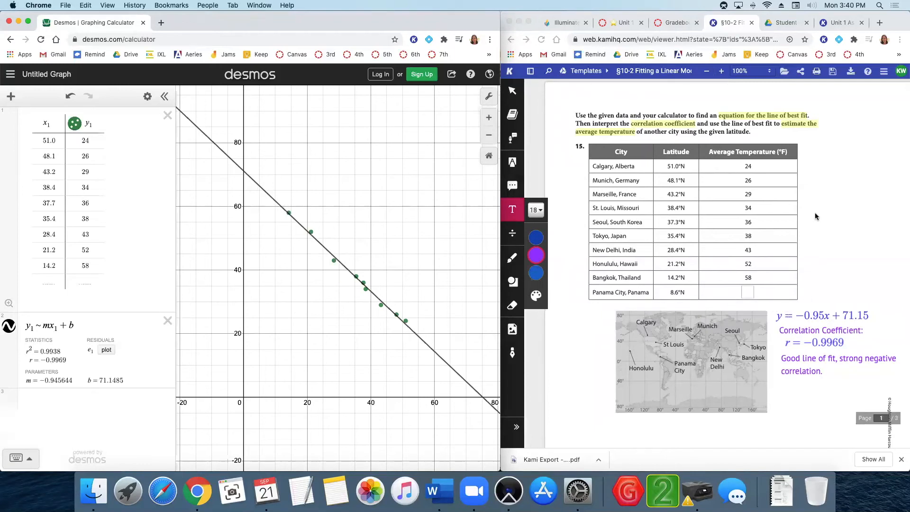
Add the text label "Average Temp for 8.6°N" beside the upper right corner of the data table.
click(514, 235)
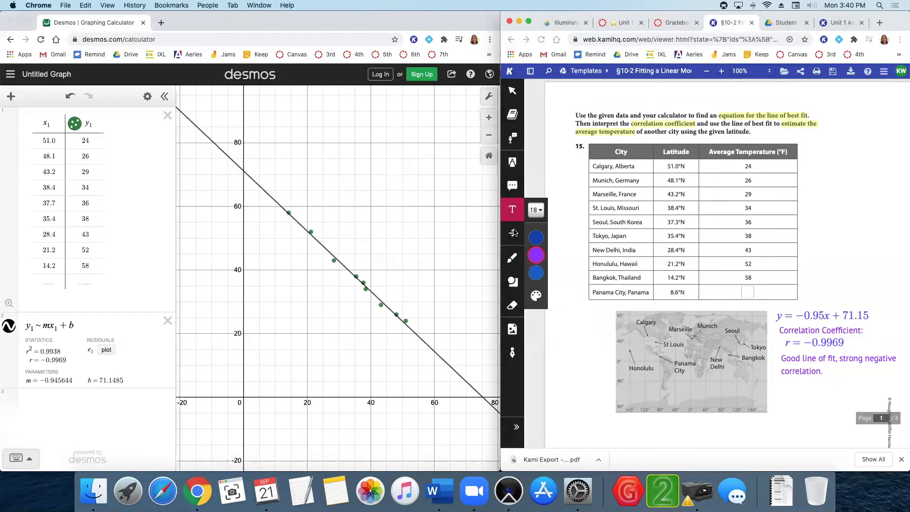
click(813, 163)
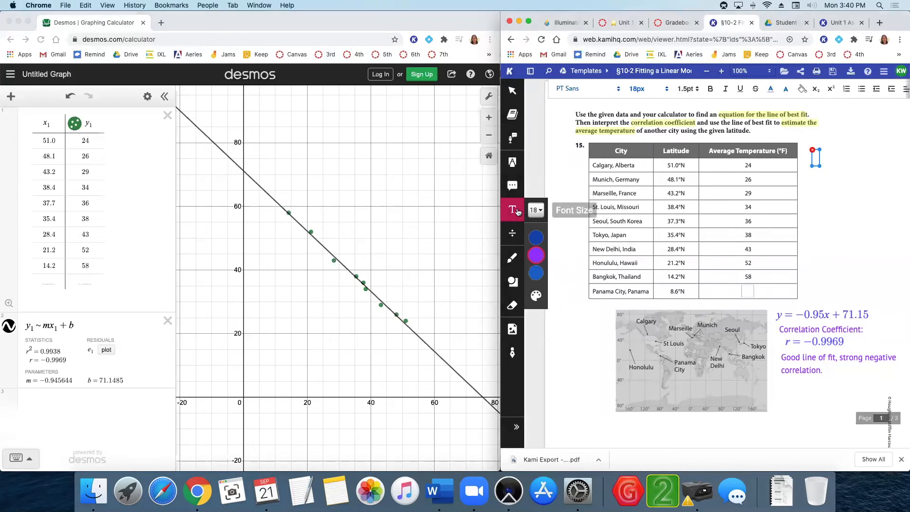
click(517, 210)
click(814, 136)
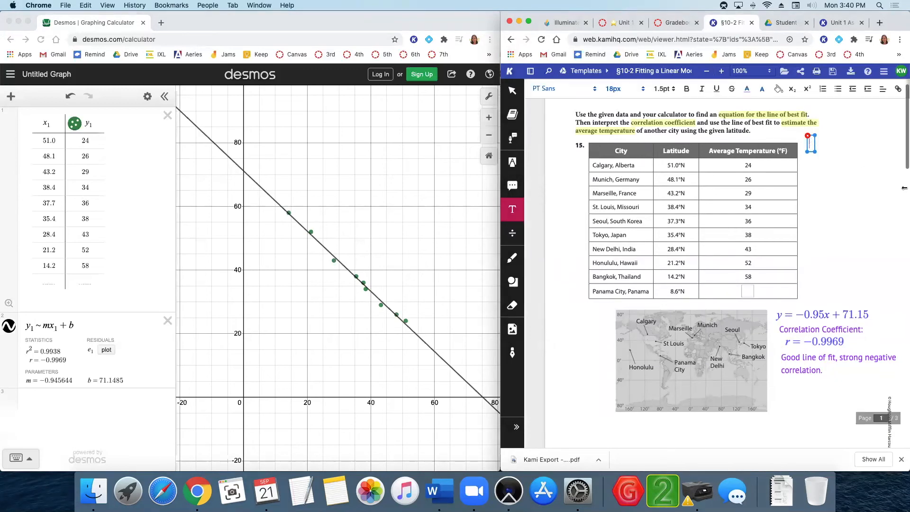
key(BackSpace)
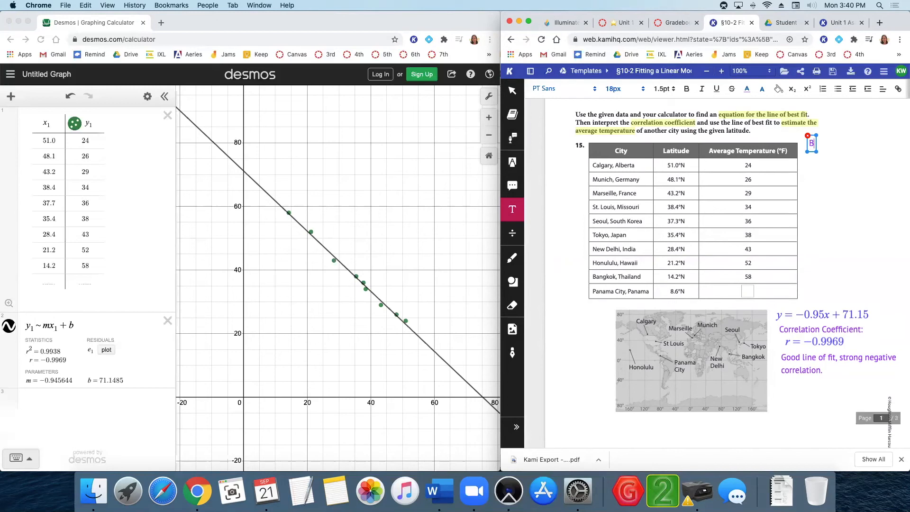
text(Average Temp for)
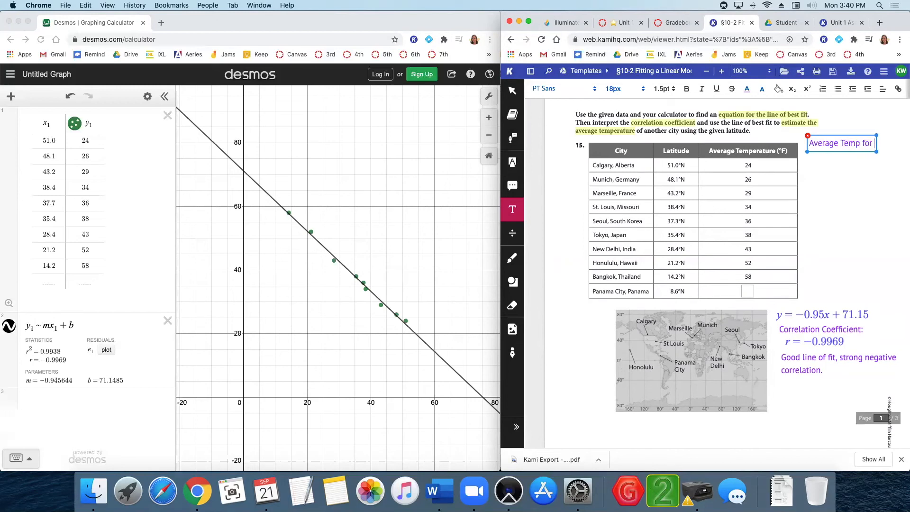
text( 8.6°N)
Insert the equation x = 8.6 under the average temperature label and nudge it into place.
click(513, 233)
click(810, 157)
text(x = 8.6)
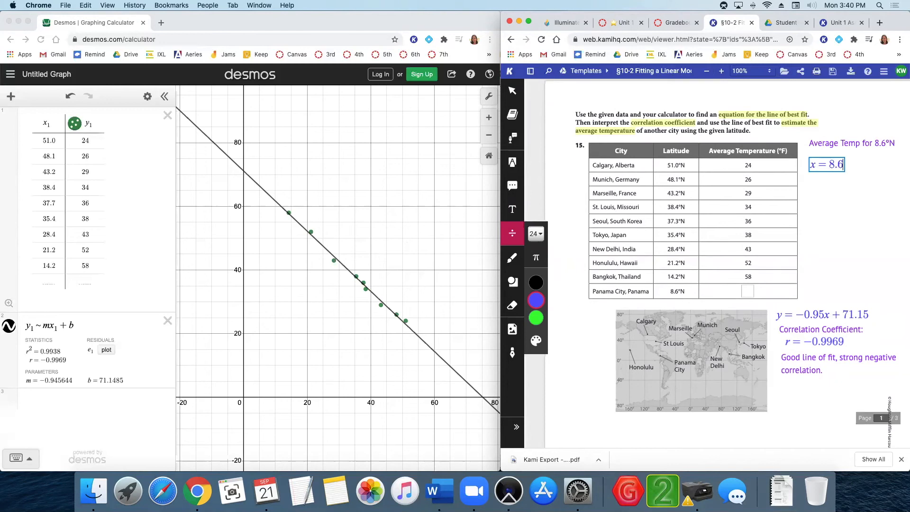
click(815, 163)
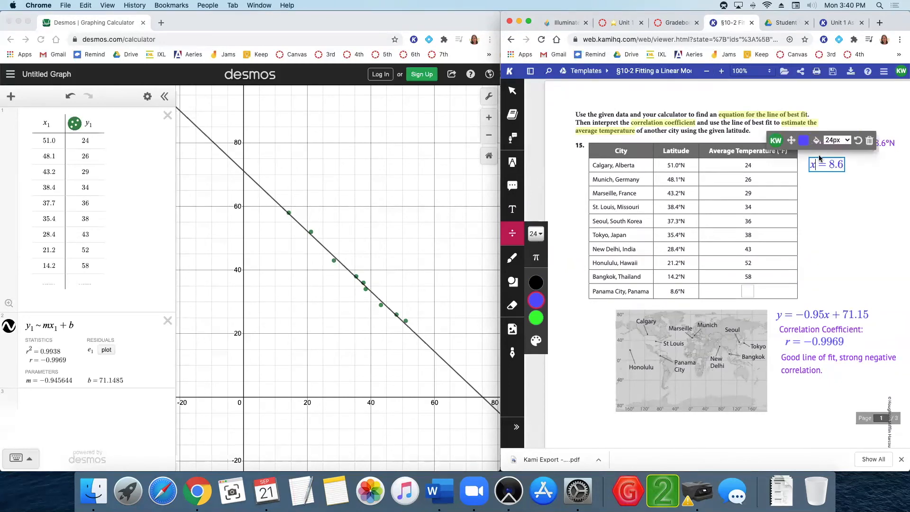
drag(794, 141, 793, 134)
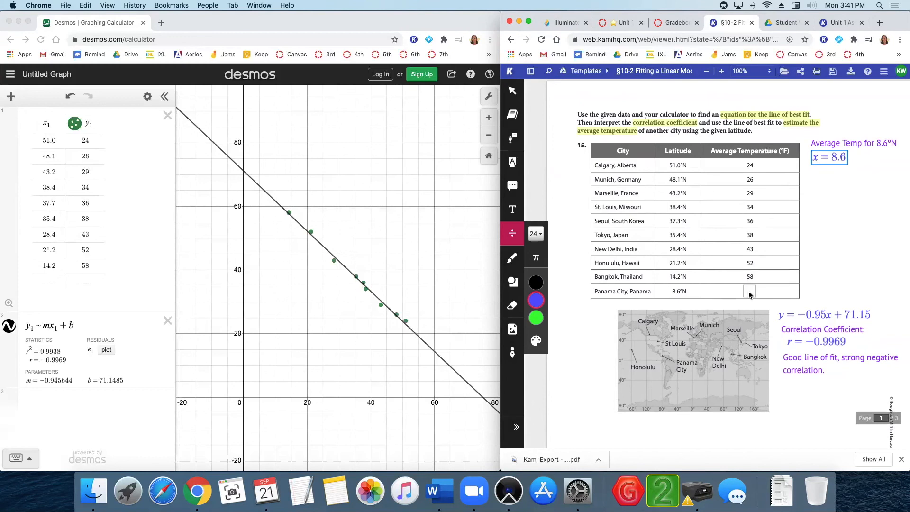
Insert the equation y = −0.95(8.6) + 71.15 below x = 8.6.
click(851, 195)
click(822, 155)
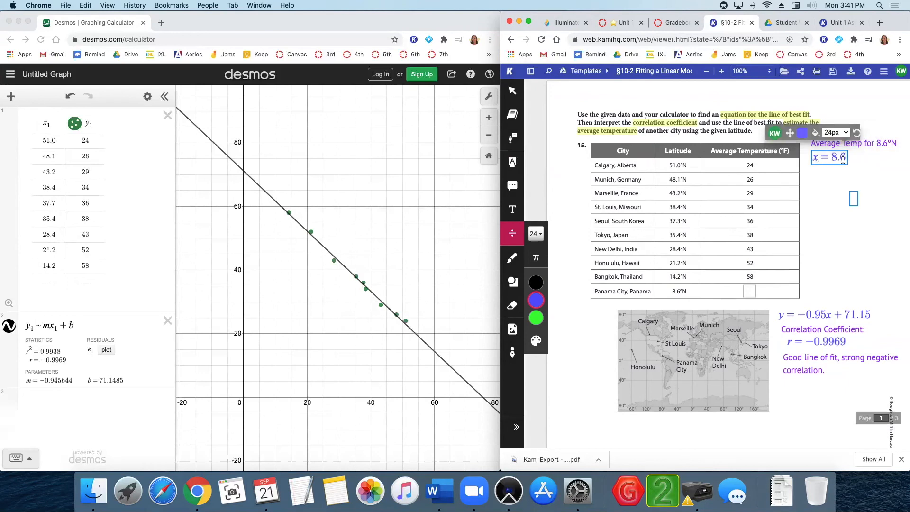
click(808, 314)
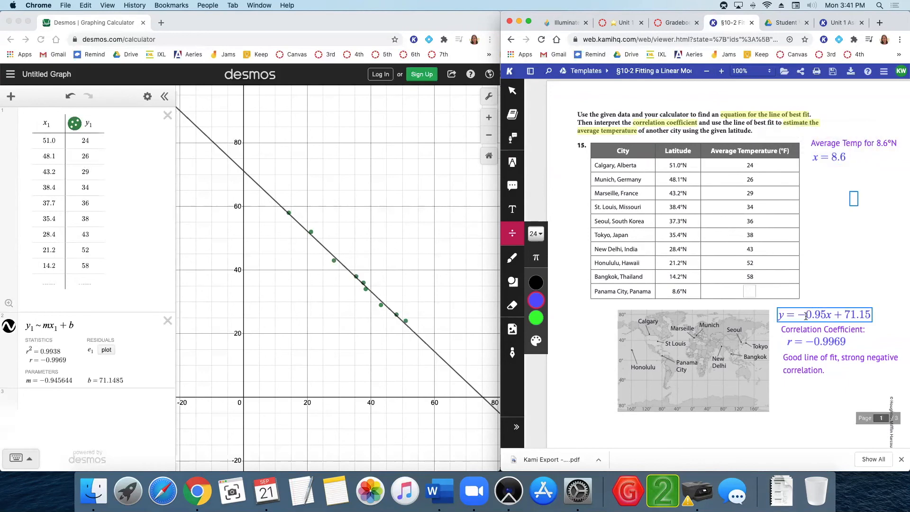
click(813, 178)
click(812, 179)
text(y= -0.95)
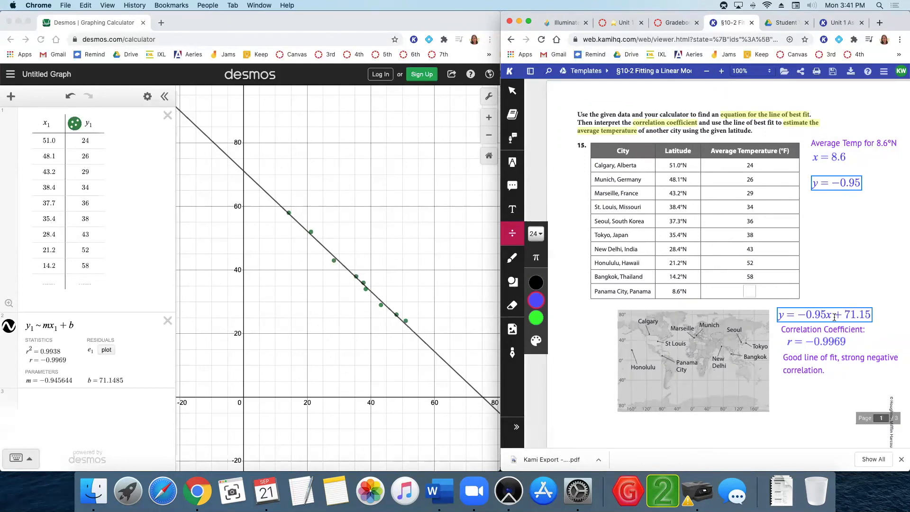
text((8.6) )
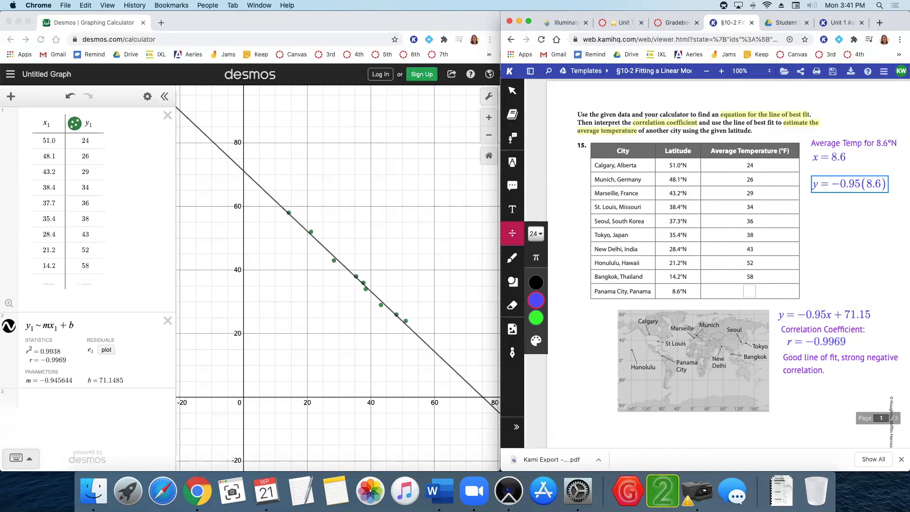
text(+ 71)
Move the substituted equation left so it fits on the page beside the table.
click(884, 176)
drag(857, 158, 830, 153)
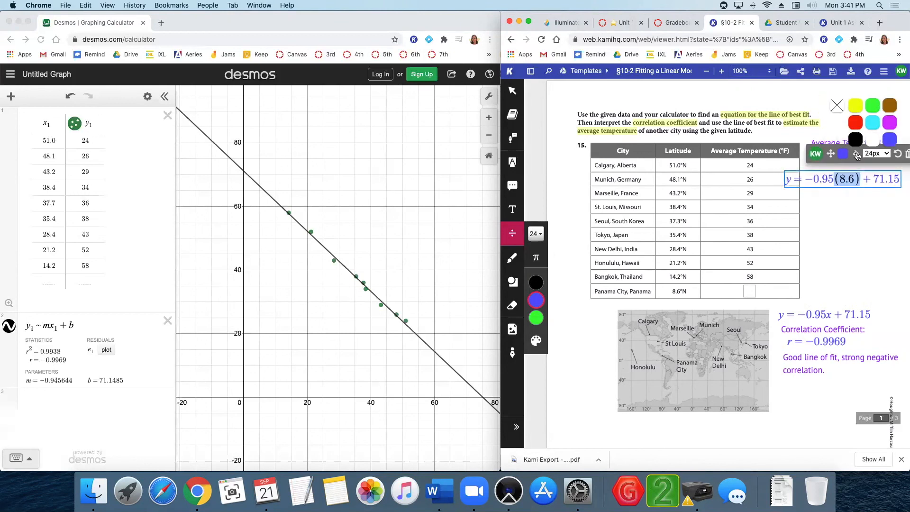
click(853, 145)
click(852, 178)
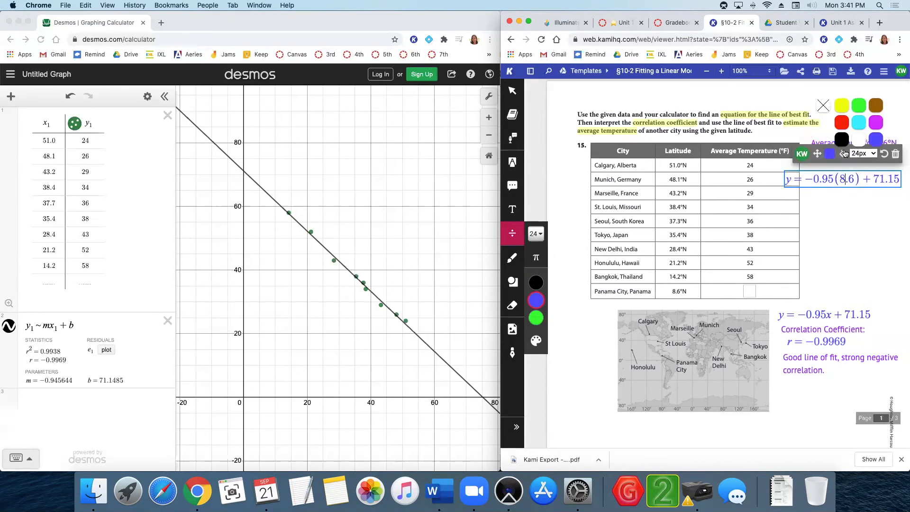
click(865, 205)
click(865, 204)
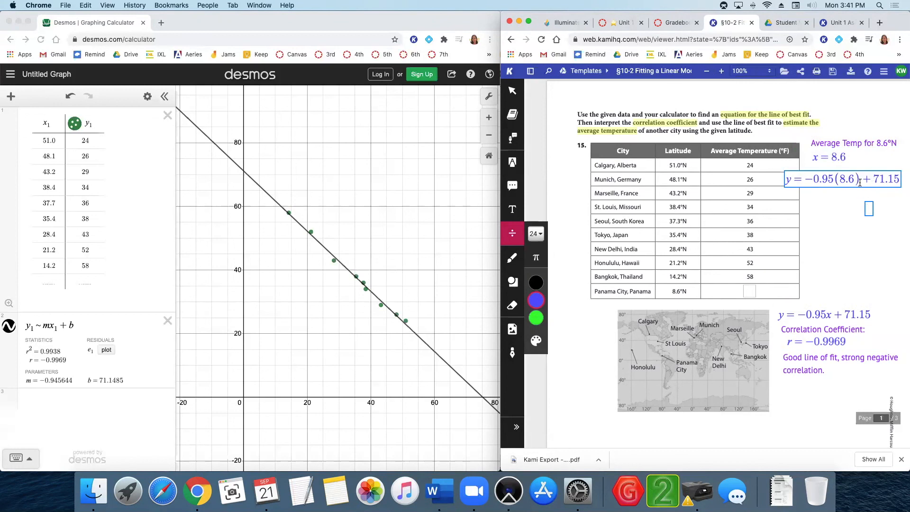
click(897, 178)
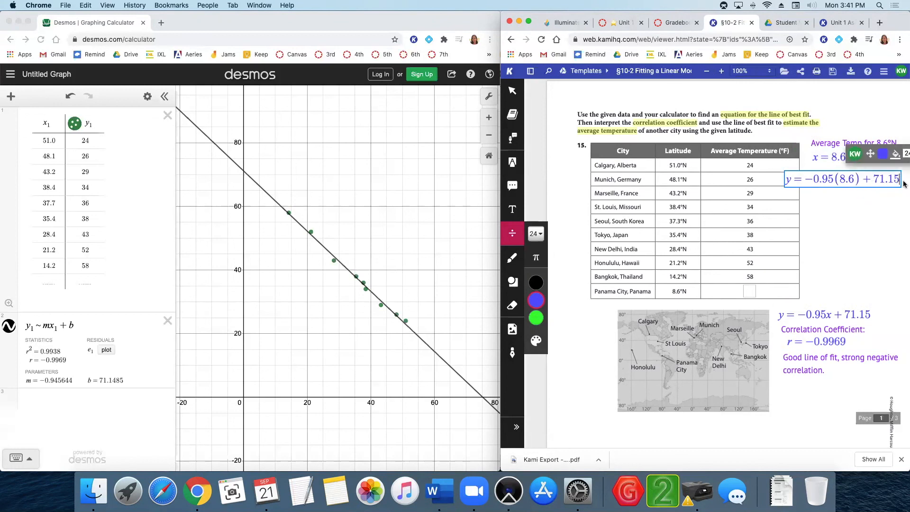
Insert the equation y = 62.98 ≈ 63°F below the substituted equation.
click(807, 199)
text(y = 62.9)
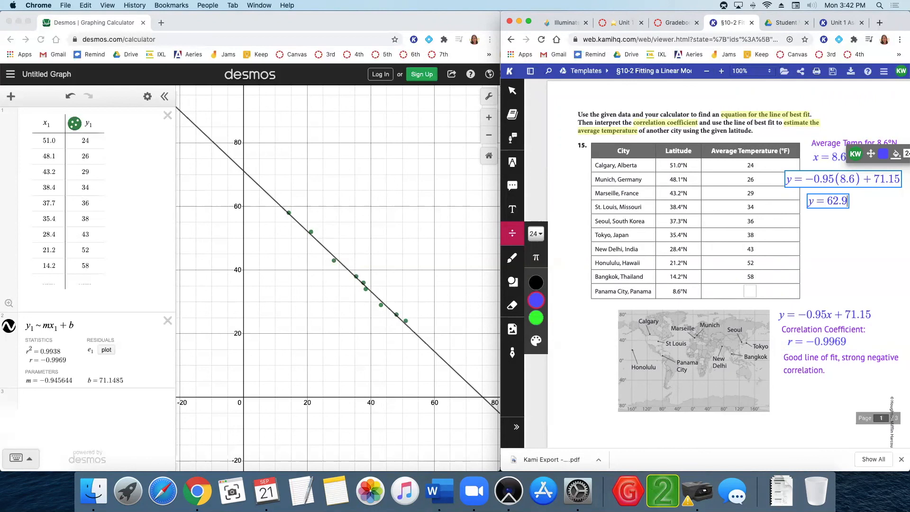
text(8 ≈ 63°F)
Enter 63 in Panama City's average temperature cell and nudge it into position.
click(749, 291)
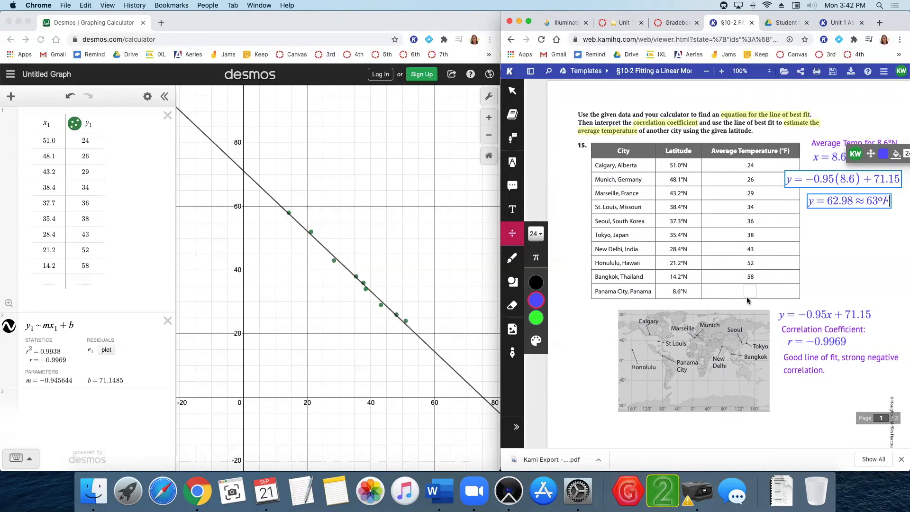
text(63)
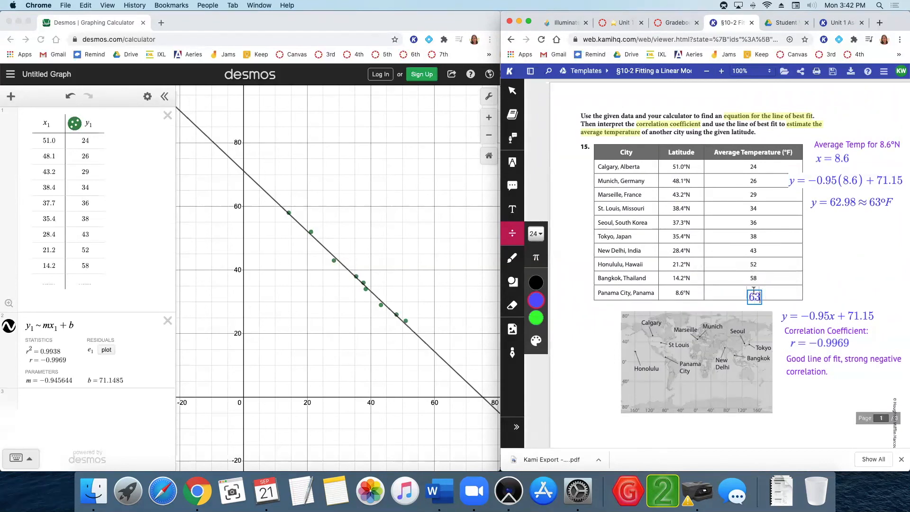
click(754, 292)
drag(727, 271, 726, 268)
Select the "Correlation Coefficient:" label under the line equation.
click(871, 335)
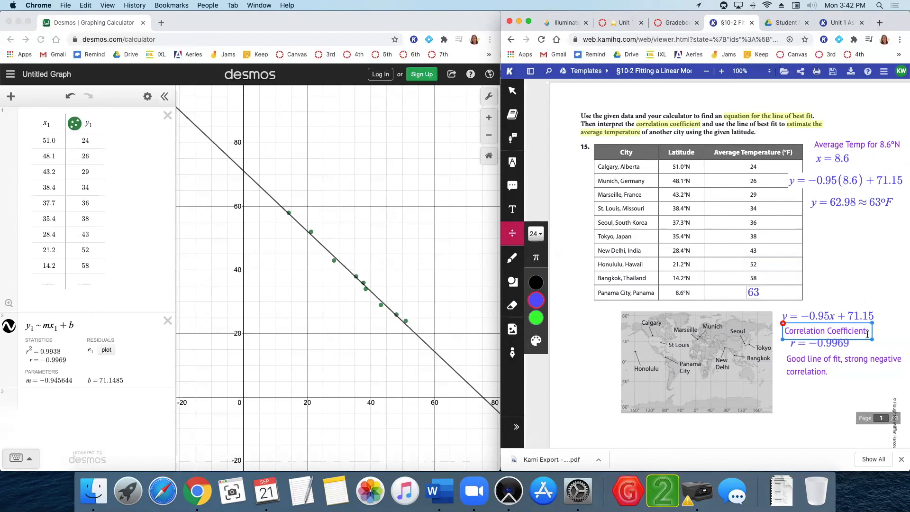